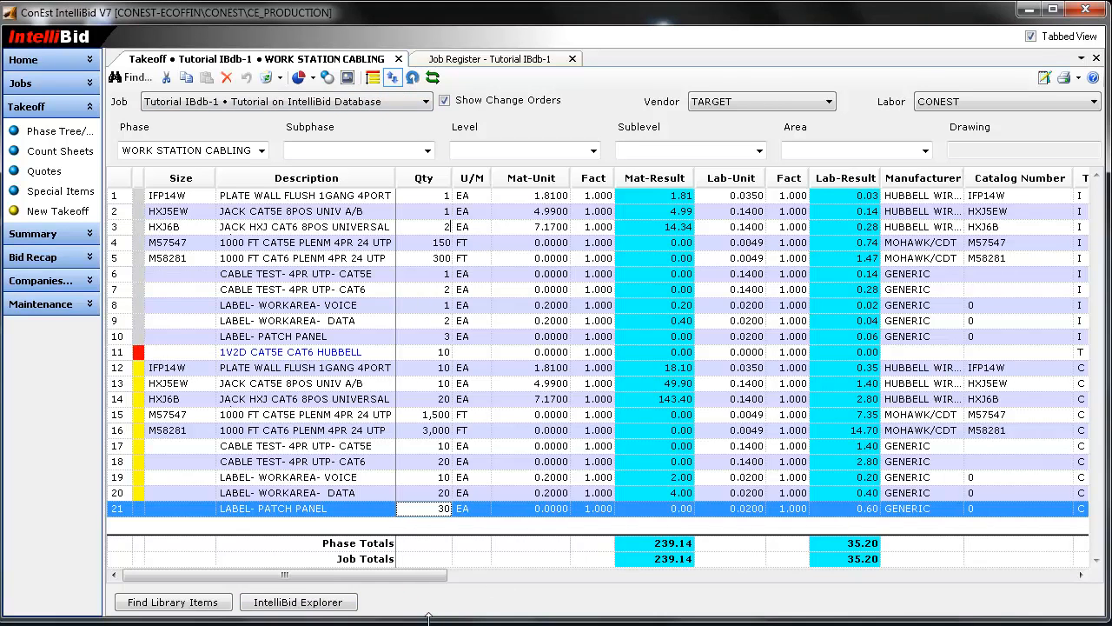
- Restore the library area below the takeoff grid and check the job's temporary assemblies
{"action": "left_click", "coordinate": [392, 79]}
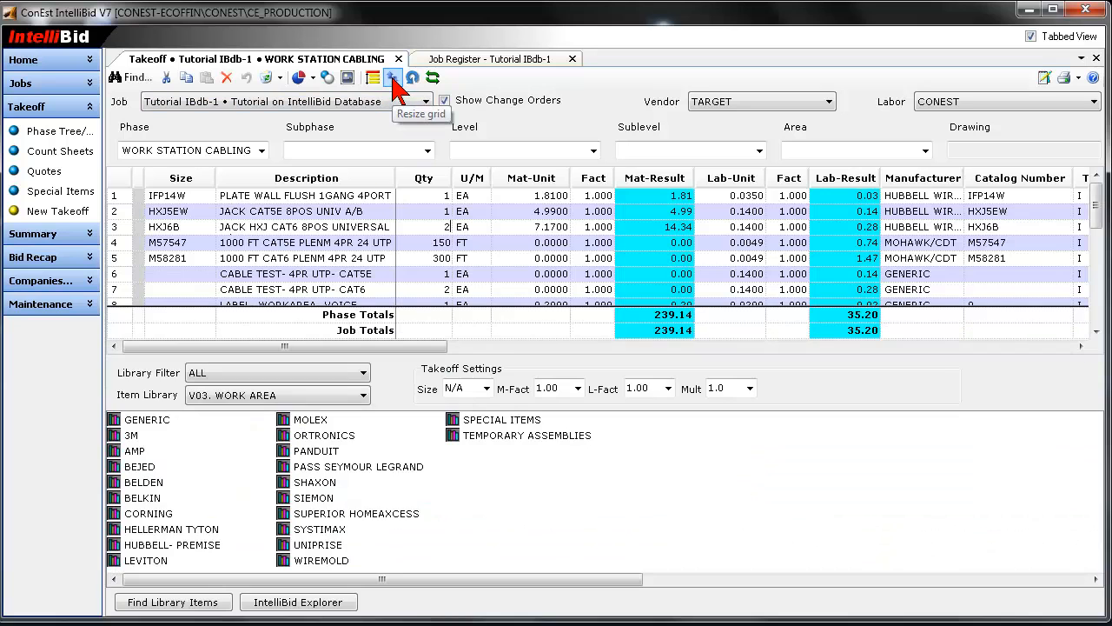
{"action": "double_click", "coordinate": [474, 435]}
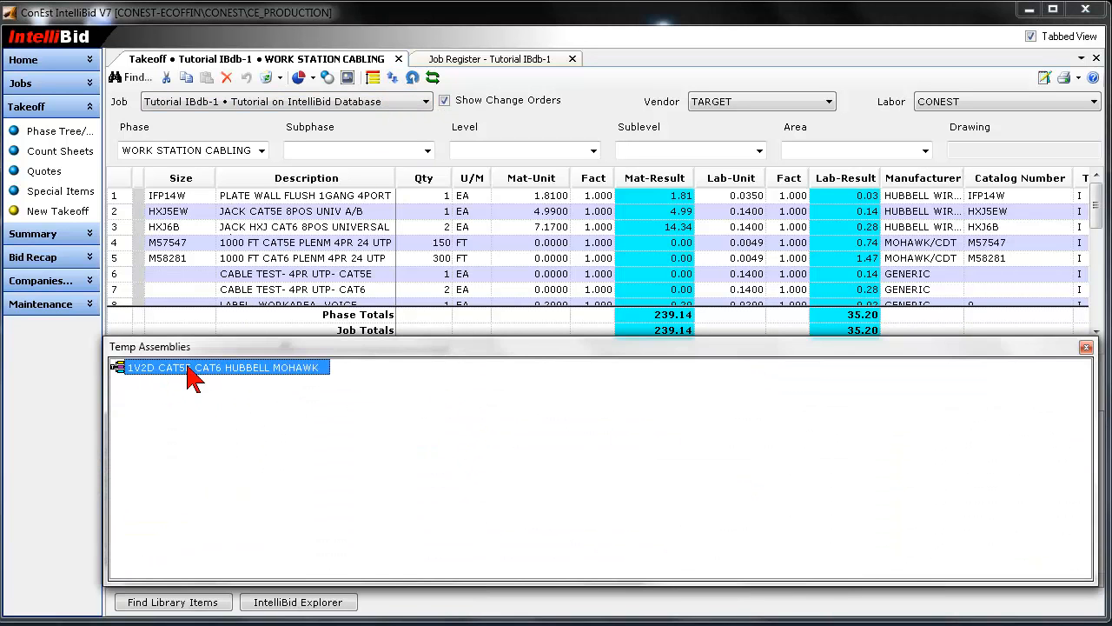
{"action": "left_click", "coordinate": [1086, 347]}
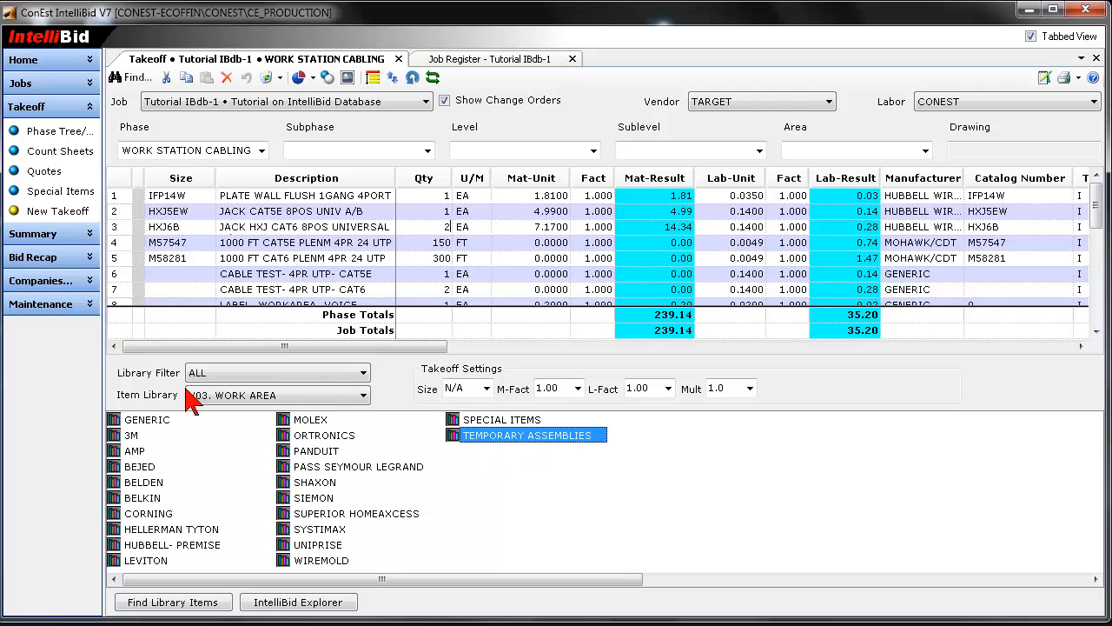
- In the item libraries maintenance, append an assembly list named WORK AREA DROPS to the MY PRODUCTS catalog of MY LIBRARY
{"action": "left_click", "coordinate": [40, 303]}
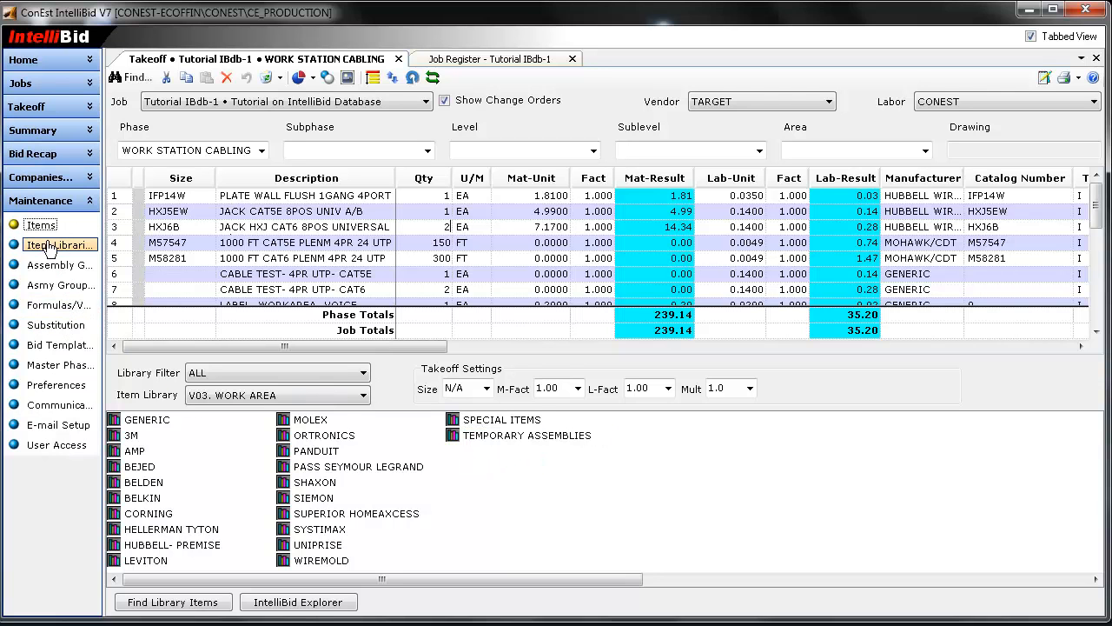
{"action": "left_click", "coordinate": [38, 251]}
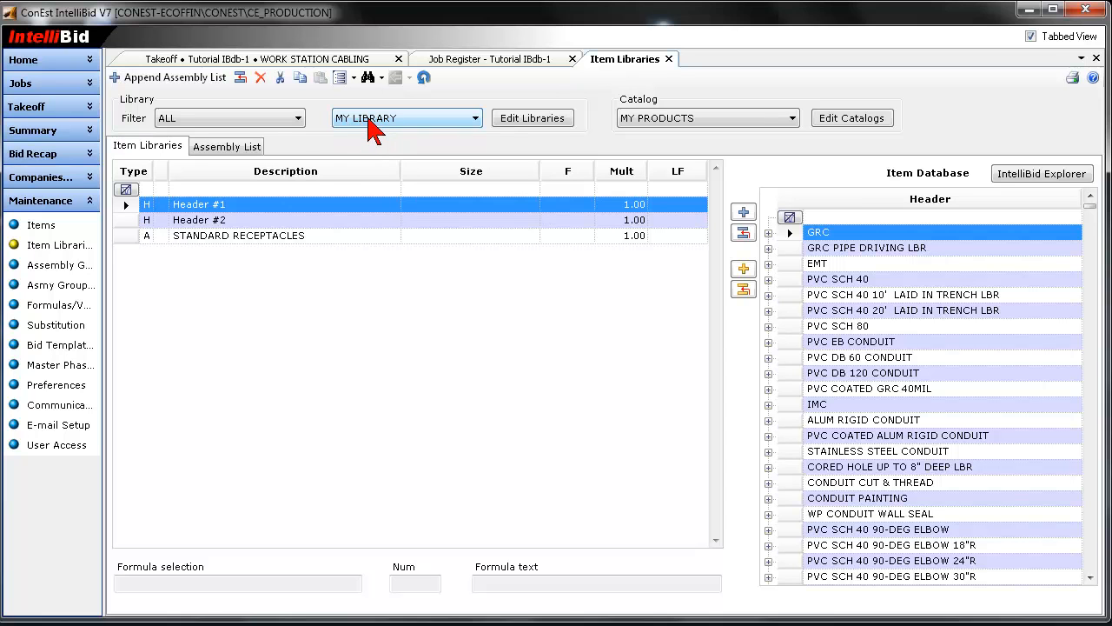
{"action": "left_click", "coordinate": [400, 122]}
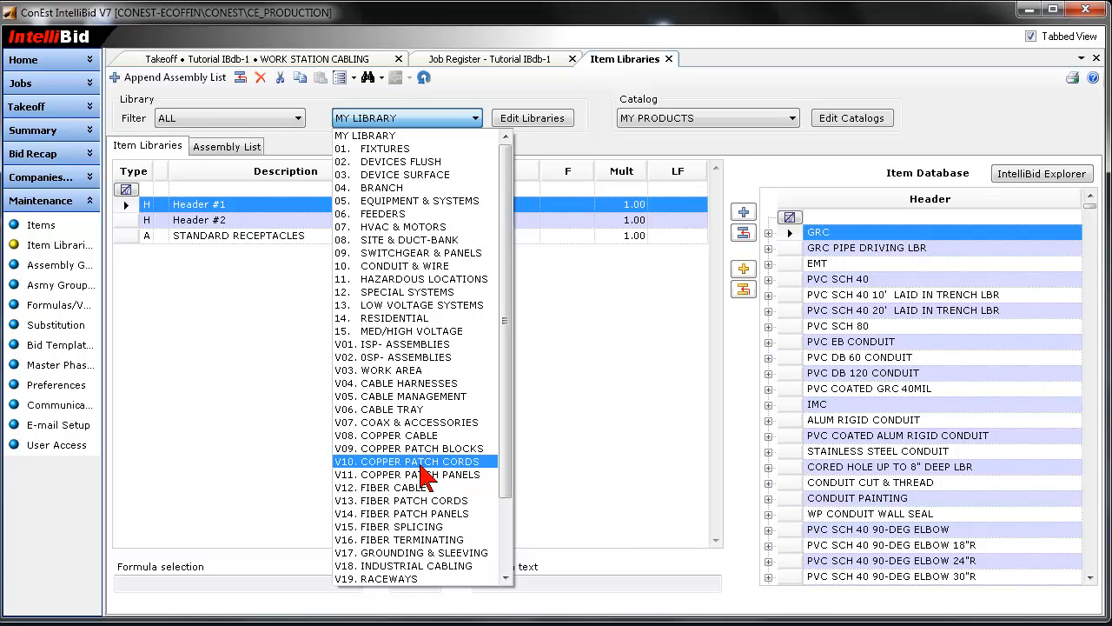
{"action": "left_click", "coordinate": [447, 99]}
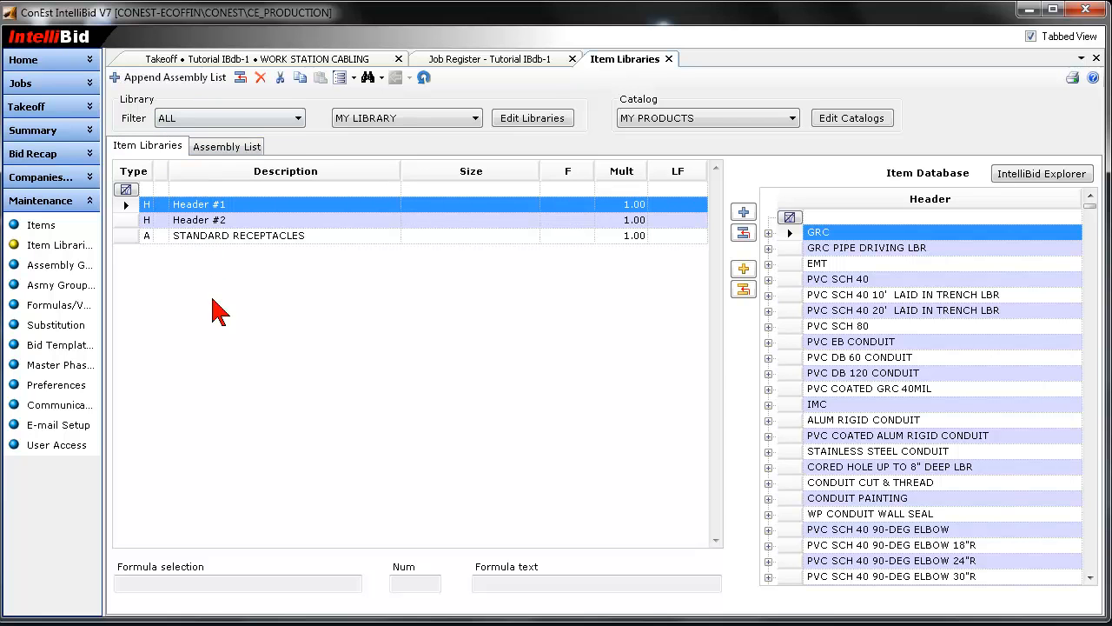
{"action": "left_click", "coordinate": [119, 78]}
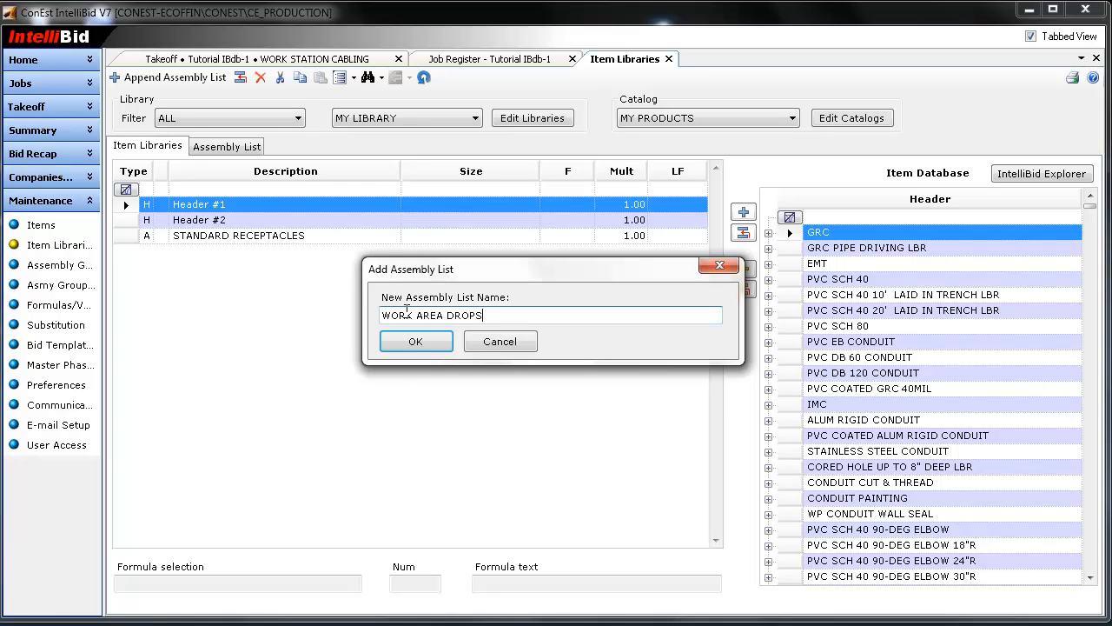
{"action": "left_click", "coordinate": [403, 345]}
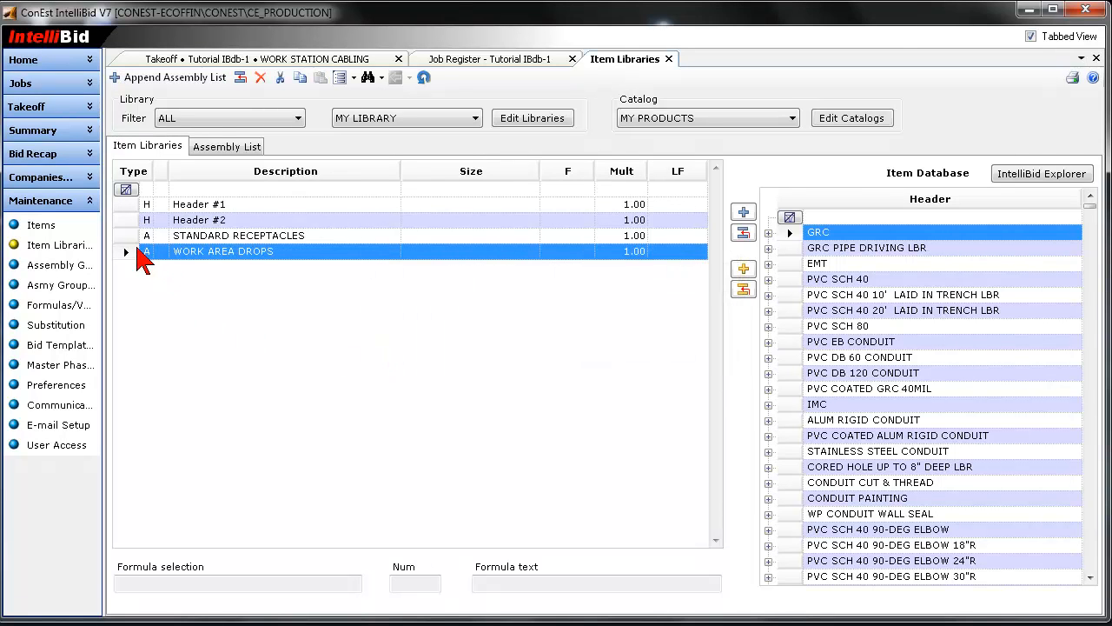
- Import the temporary assembly 1V2D CAT5E CAT6 HUBBELL MOHAWK from job Tutorial IBdb-1 into the WORK AREA DROPS list and expand its items
{"action": "left_click", "coordinate": [231, 148]}
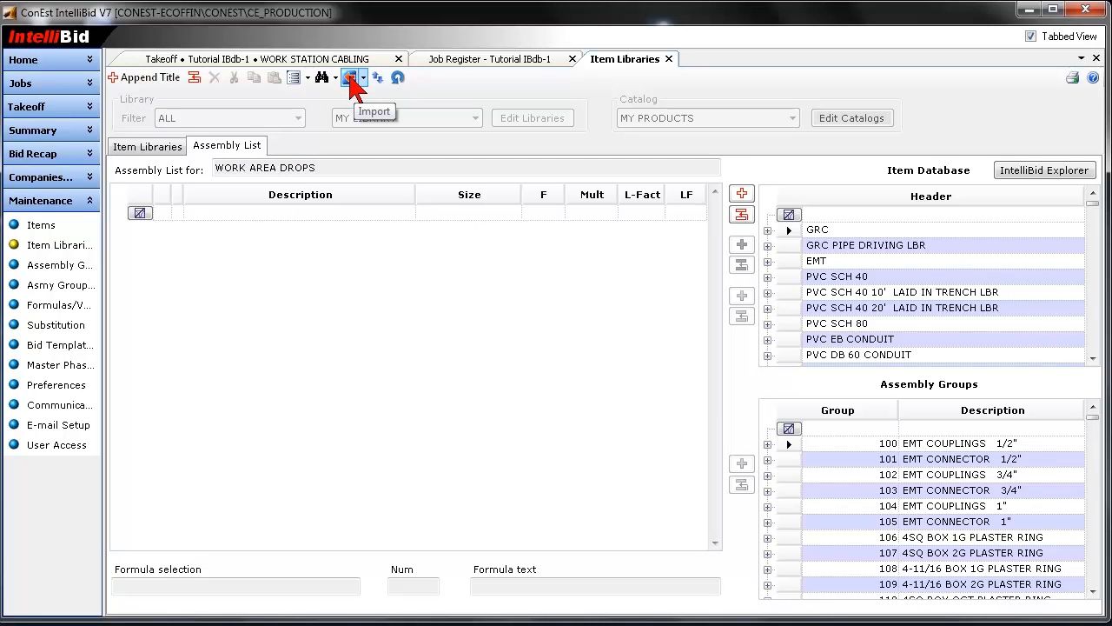
{"action": "left_click", "coordinate": [363, 79]}
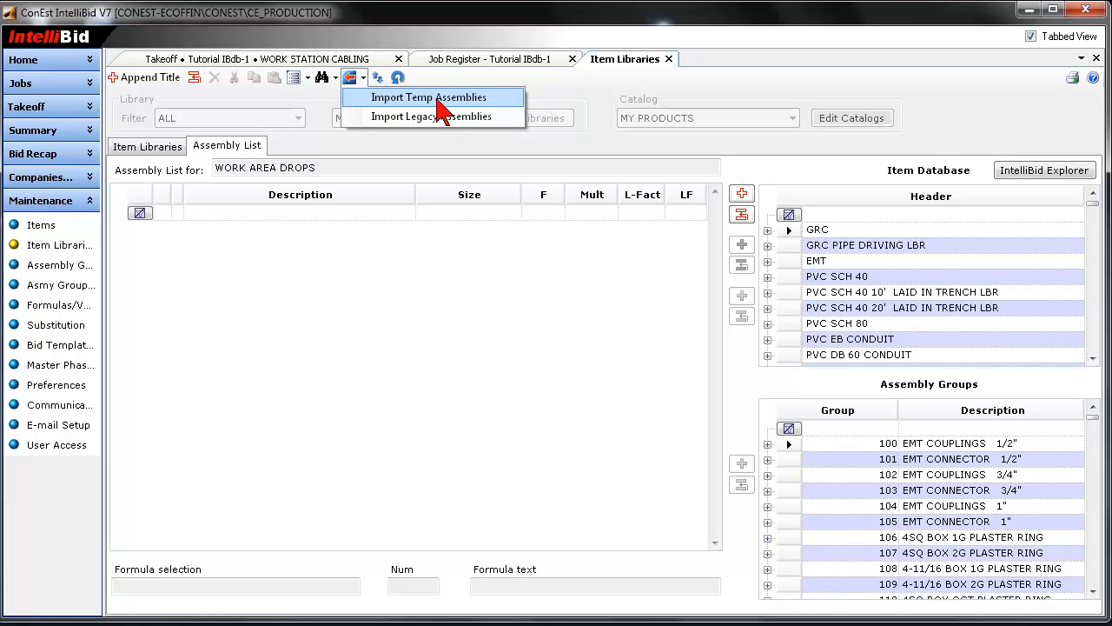
{"action": "left_click", "coordinate": [434, 98]}
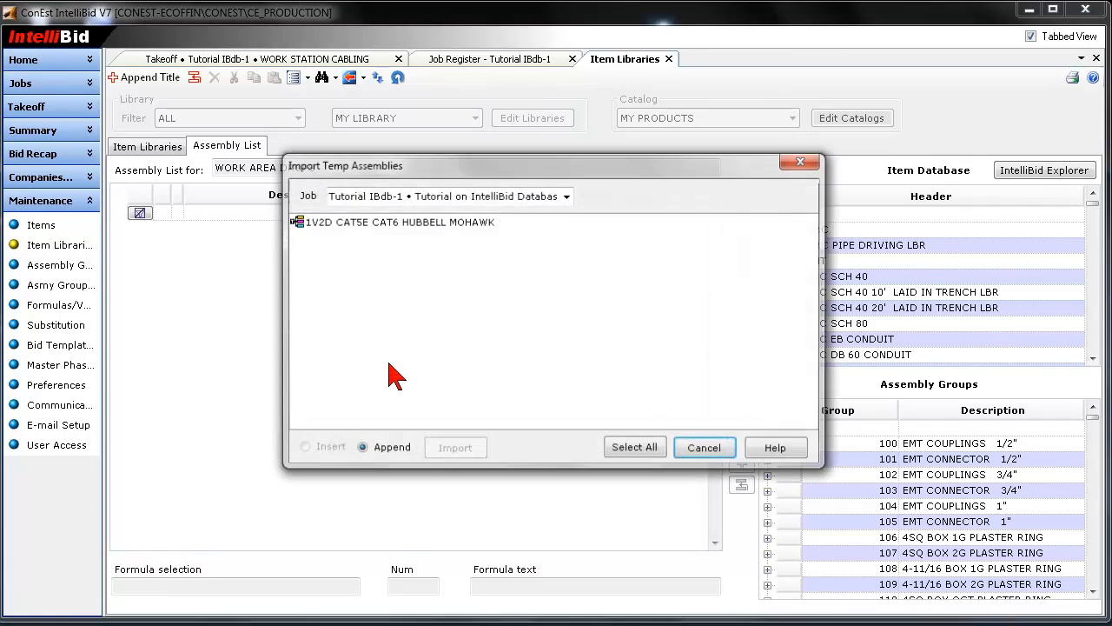
{"action": "left_click", "coordinate": [567, 196]}
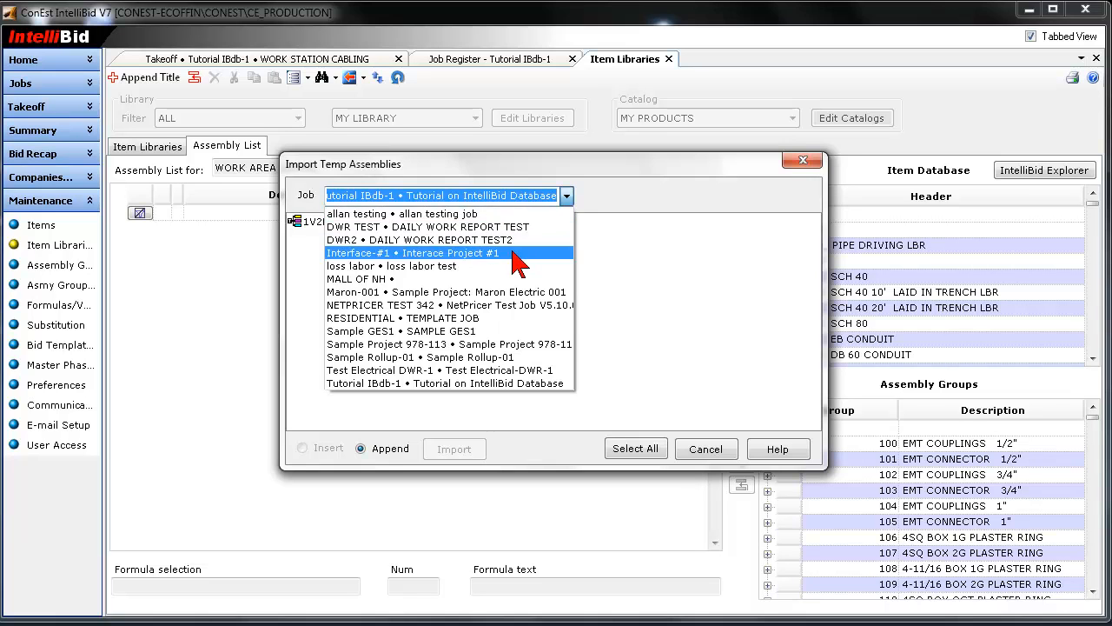
{"action": "left_click", "coordinate": [643, 207]}
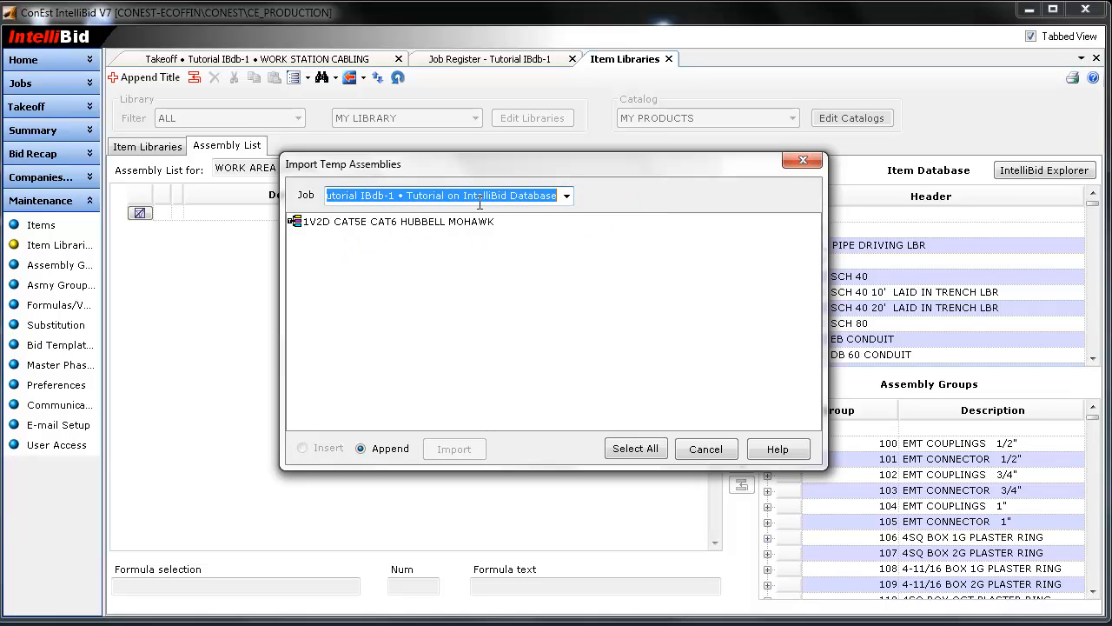
{"action": "left_click", "coordinate": [398, 228]}
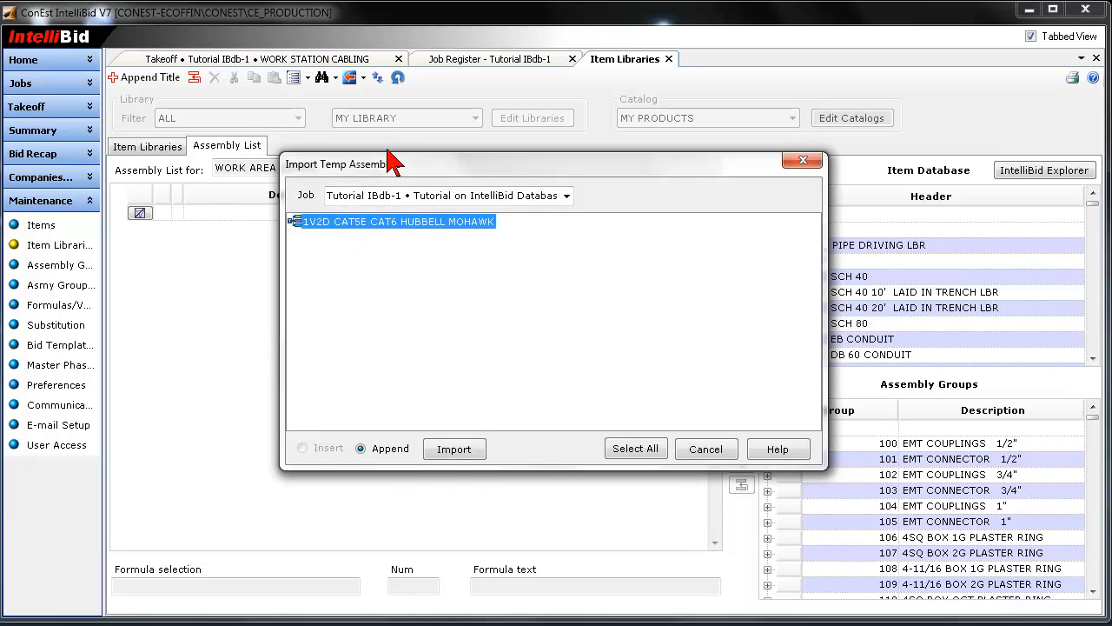
{"action": "left_click_drag", "start_coordinate": [397, 167], "coordinate": [398, 257]}
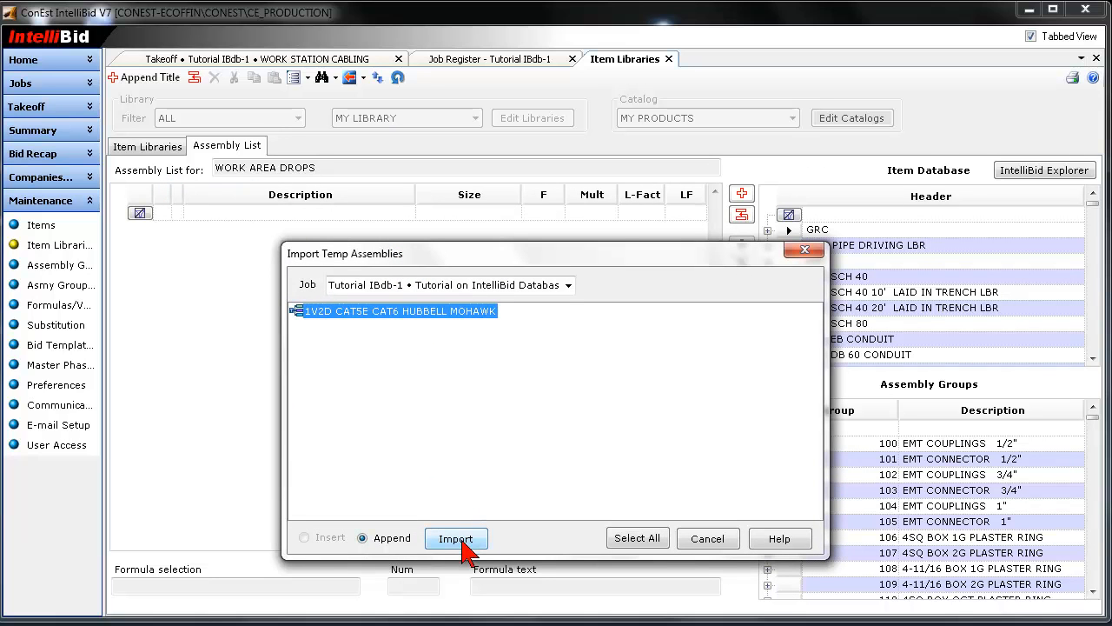
{"action": "left_click", "coordinate": [458, 539]}
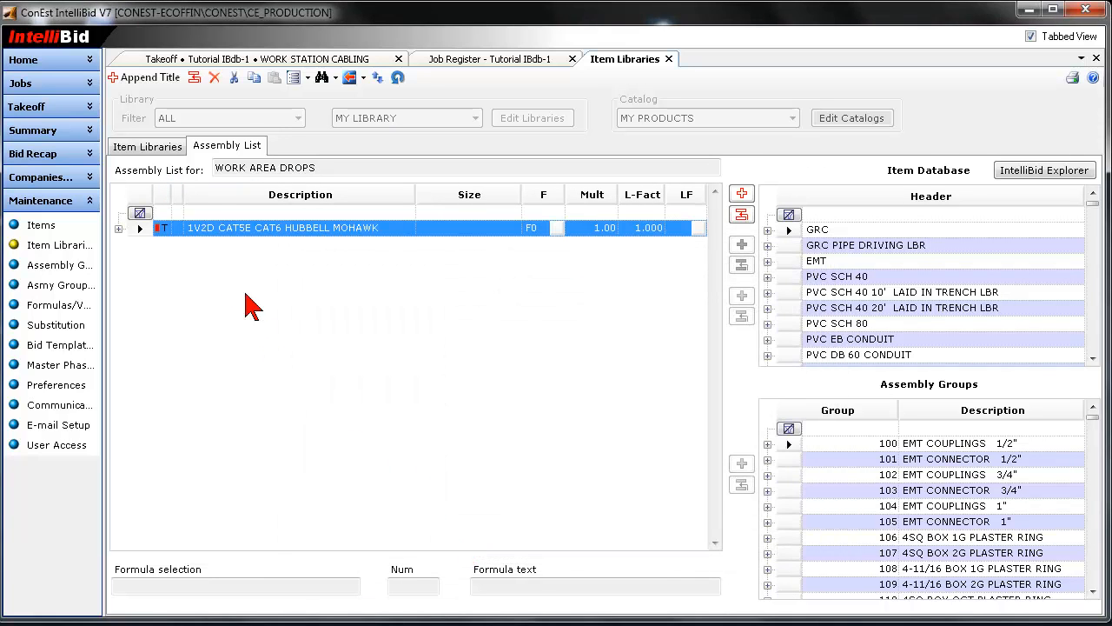
{"action": "left_click", "coordinate": [118, 229]}
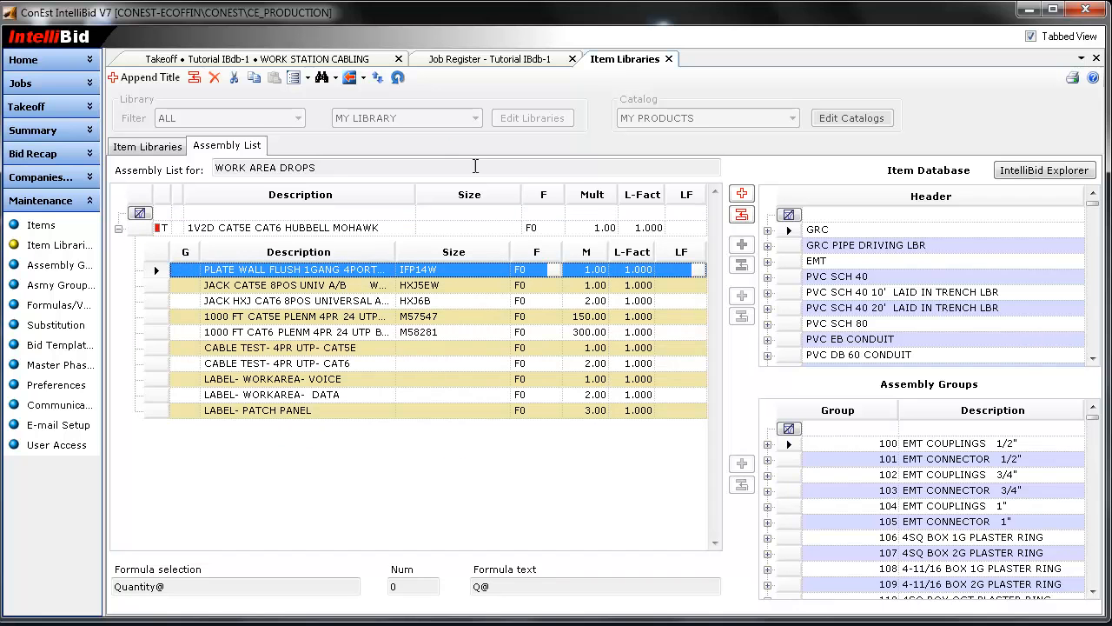
- Back in the WORK STATION CABLING takeoff, set the item library to MY LIBRARY and open WORK AREA DROPS from MY PRODUCTS
{"action": "left_click", "coordinate": [211, 60]}
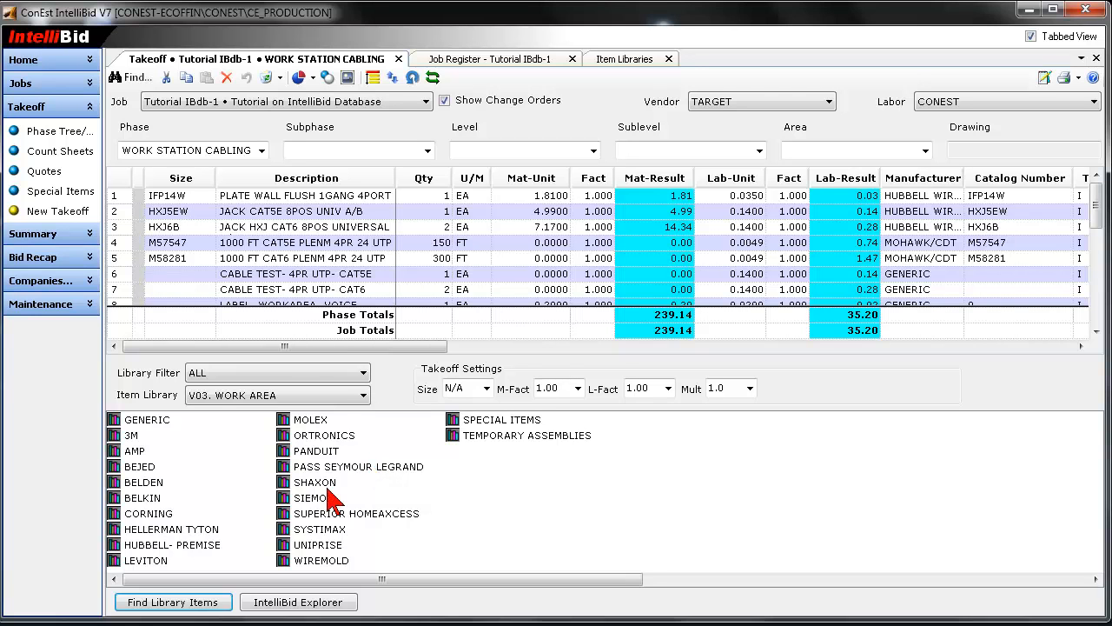
{"action": "left_click", "coordinate": [225, 398]}
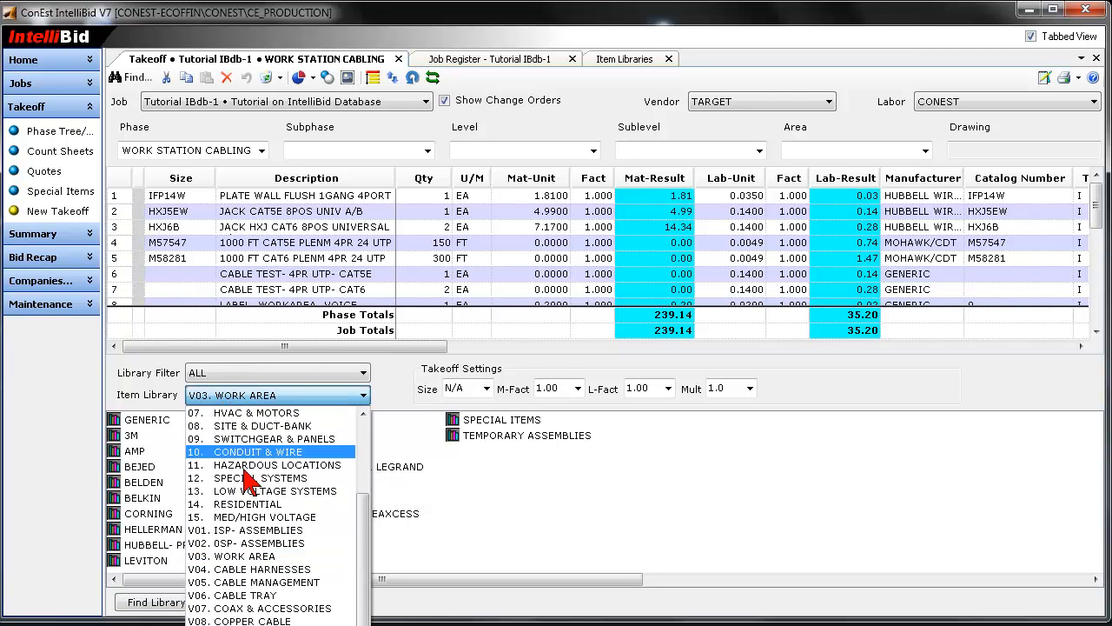
{"action": "scroll", "coordinate": [373, 456], "scroll_direction": "up", "scroll_amount": 2}
{"action": "scroll", "coordinate": [369, 456], "scroll_direction": "up", "scroll_amount": 1}
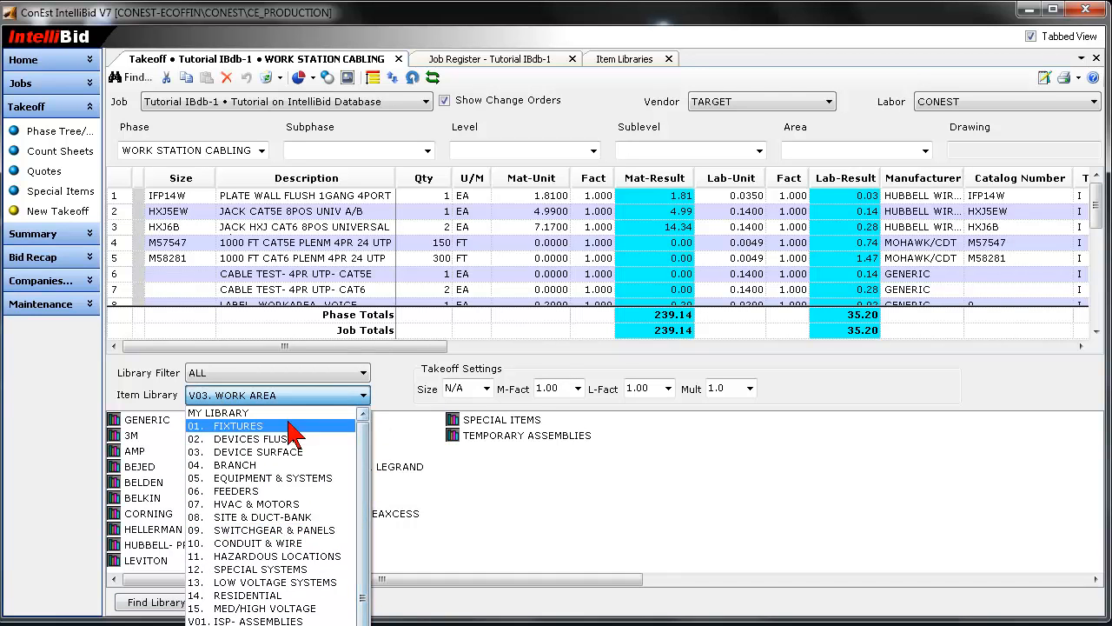
{"action": "left_click", "coordinate": [233, 422]}
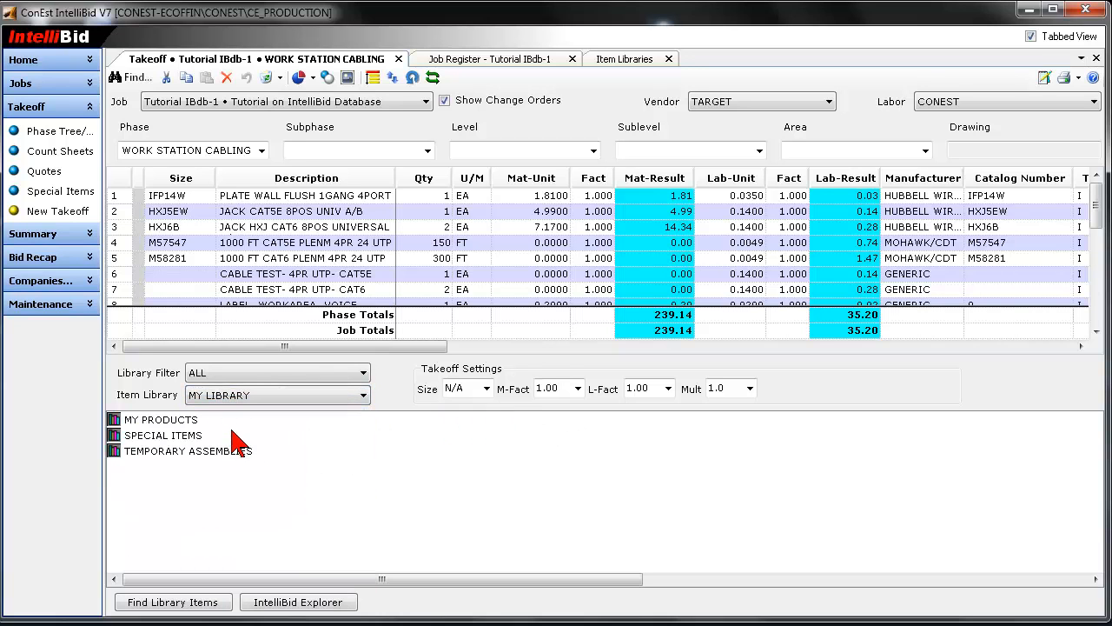
{"action": "double_click", "coordinate": [156, 421]}
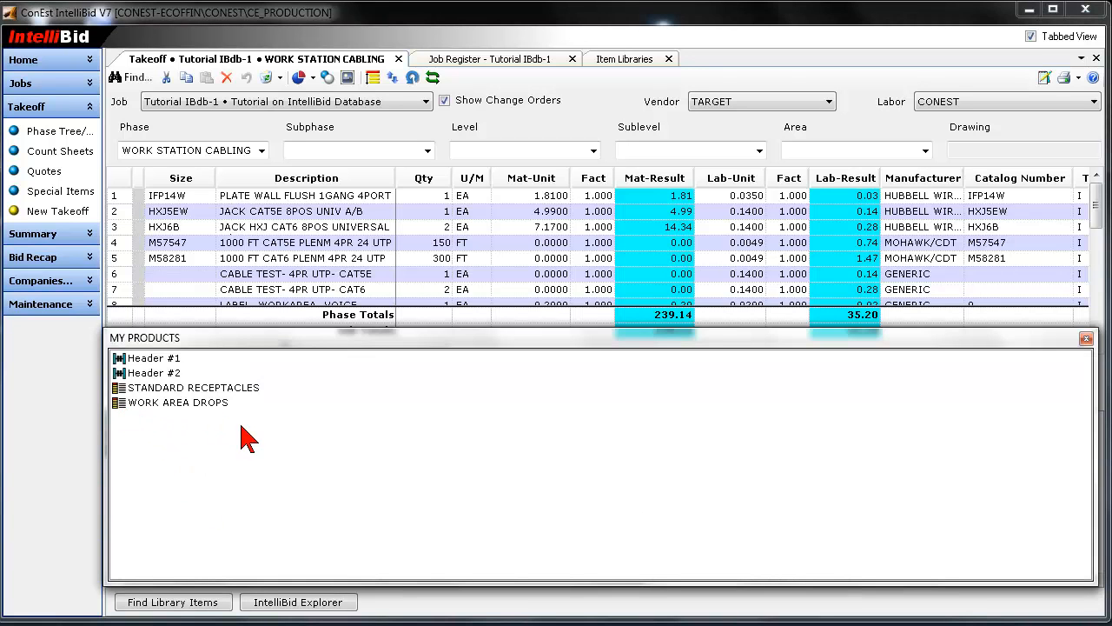
{"action": "double_click", "coordinate": [182, 403]}
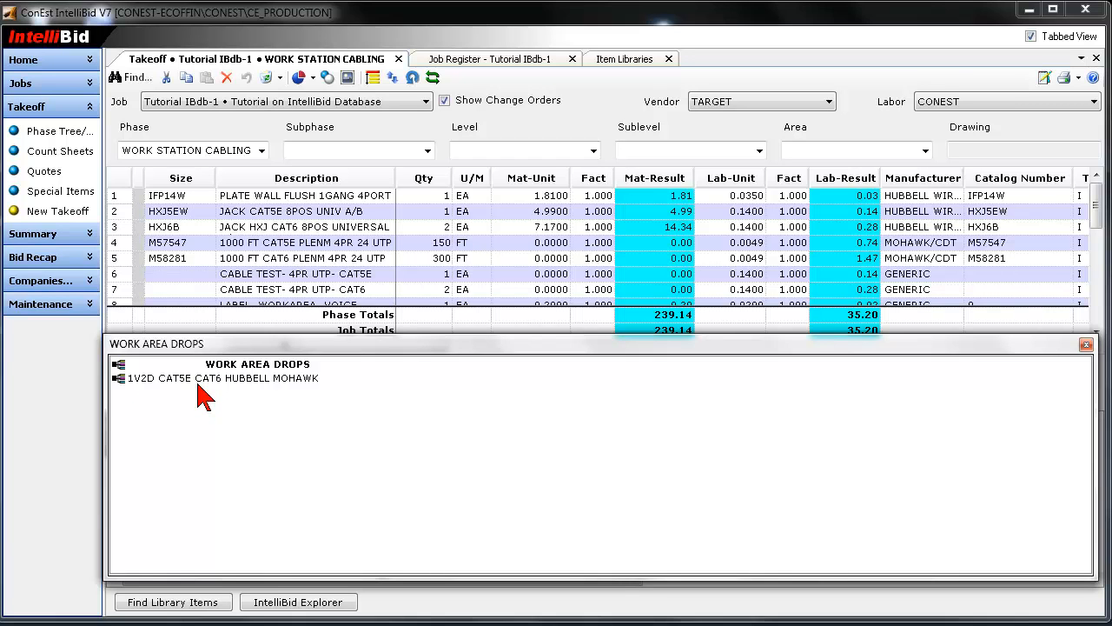
- Append the 1V2D CAT5E CAT6 HUBBELL MOHAWK assembly to the takeoff with a quantity of 145 and enlarge the takeoff grid
{"action": "double_click", "coordinate": [167, 380]}
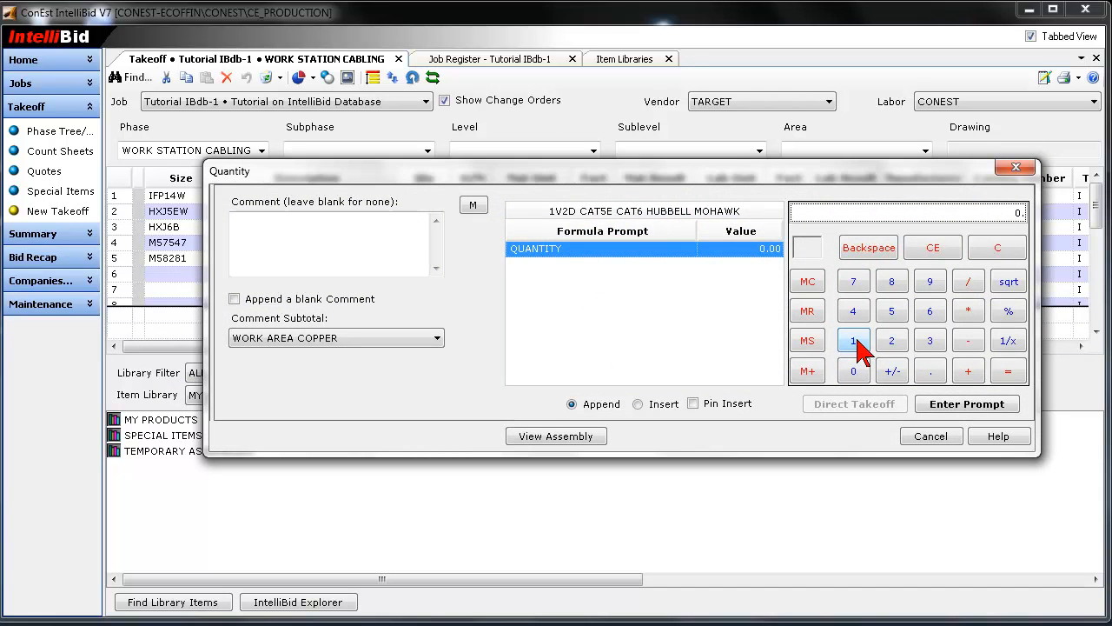
{"action": "left_click", "coordinate": [859, 344]}
{"action": "left_click", "coordinate": [855, 312]}
{"action": "left_click", "coordinate": [888, 316]}
{"action": "left_click", "coordinate": [956, 404]}
{"action": "left_click", "coordinate": [1087, 345]}
{"action": "left_click", "coordinate": [1087, 332]}
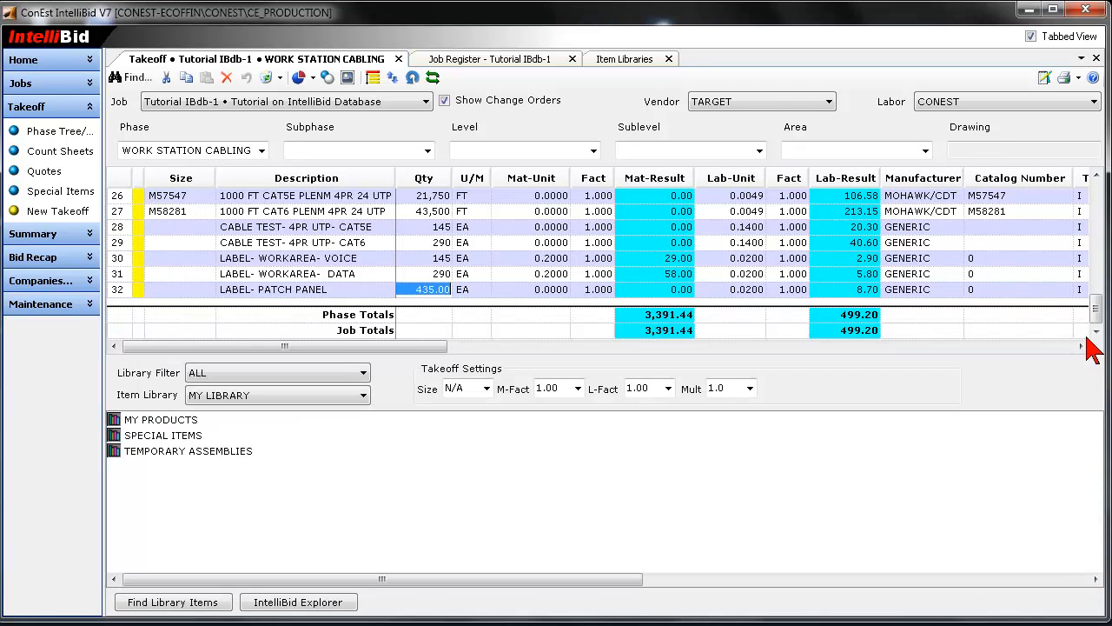
{"action": "left_click", "coordinate": [394, 79]}
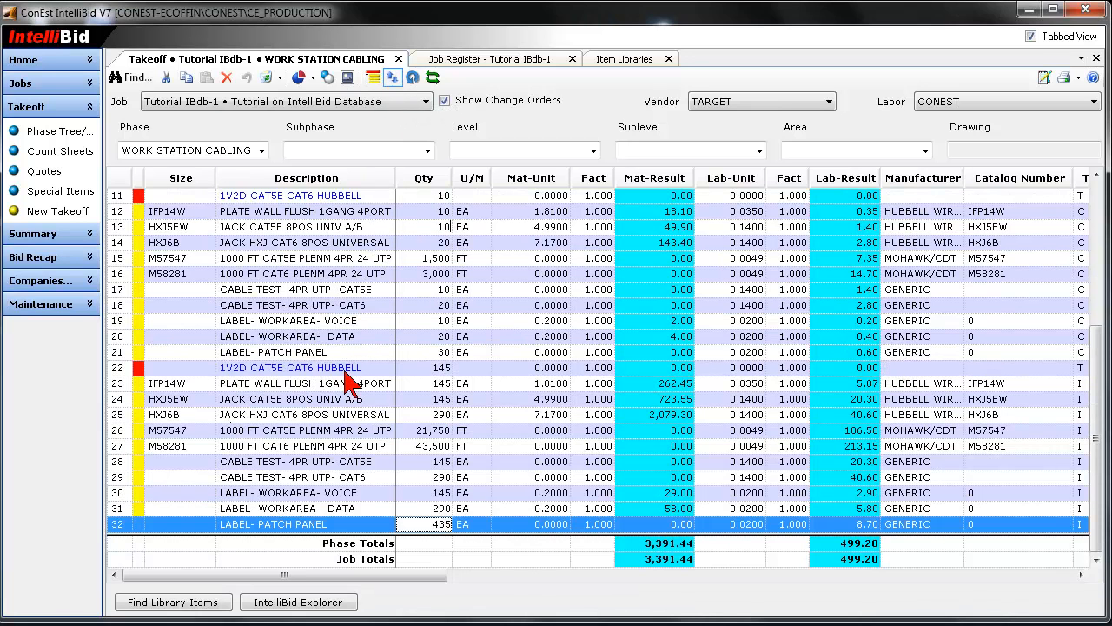